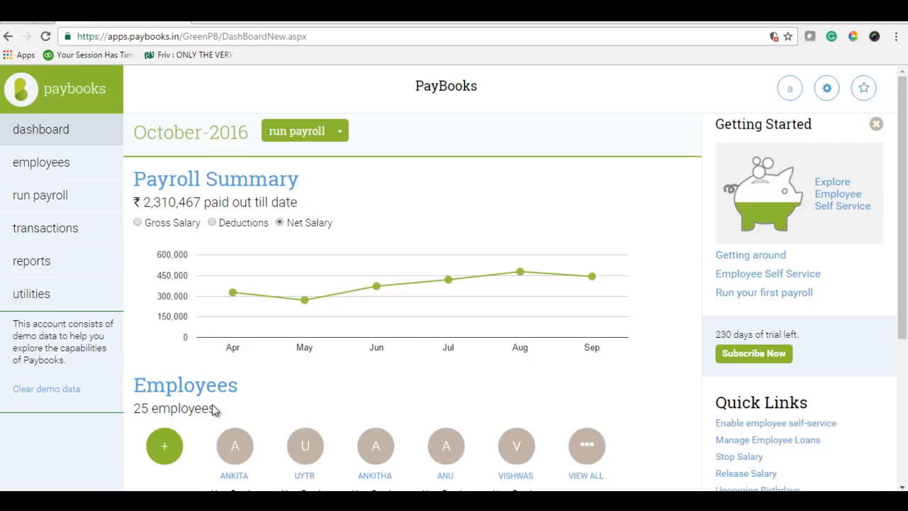
# - Open the biometric attendance configuration for the Bangalore location and review its minimum working hours for half days and official half days
pyautogui.click(28, 231)
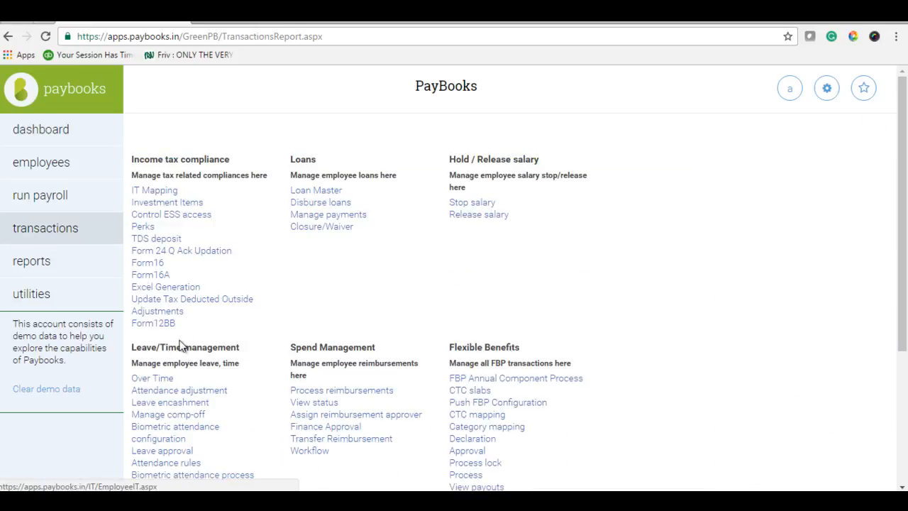
pyautogui.click(189, 433)
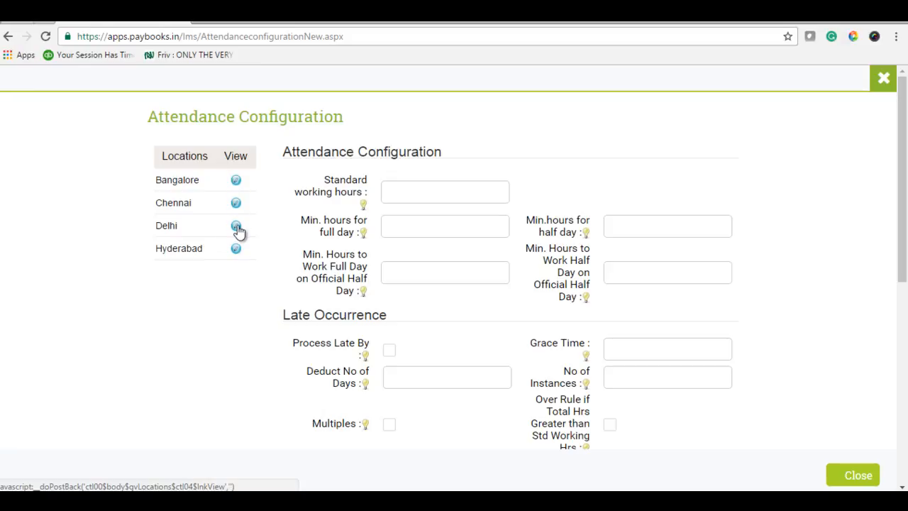
pyautogui.click(236, 181)
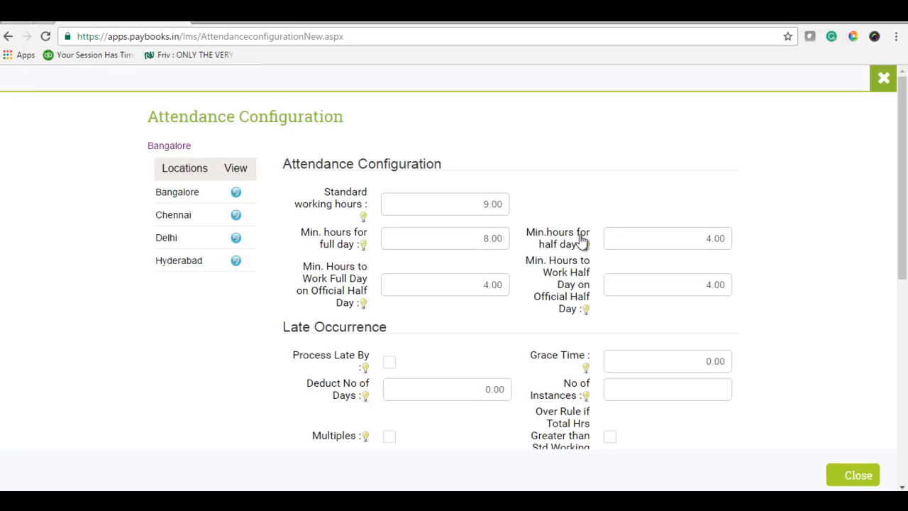
pyautogui.moveTo(711, 241); pyautogui.dragTo(745, 248)
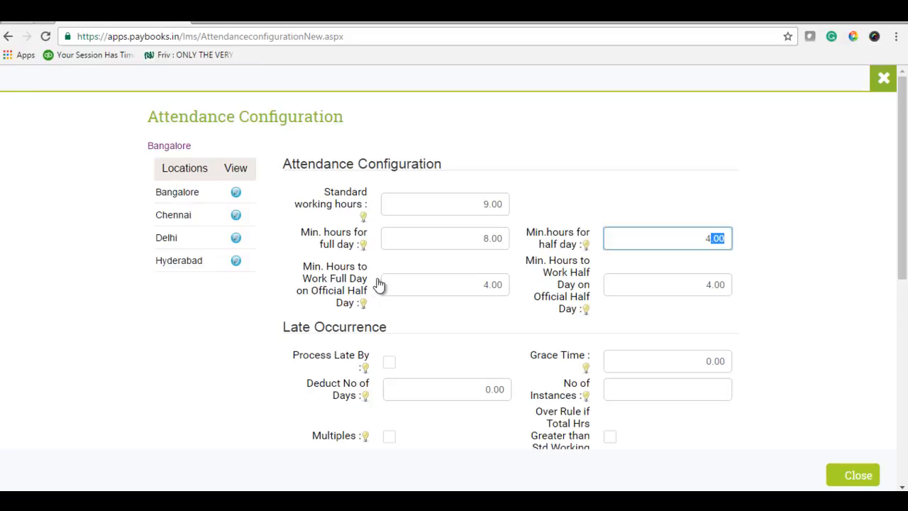
pyautogui.moveTo(446, 285); pyautogui.dragTo(518, 286)
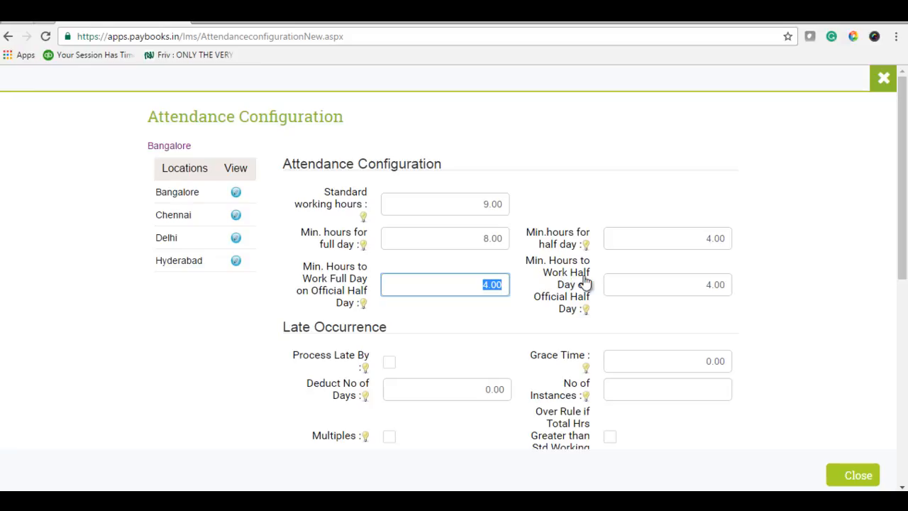
pyautogui.moveTo(645, 286); pyautogui.dragTo(753, 290)
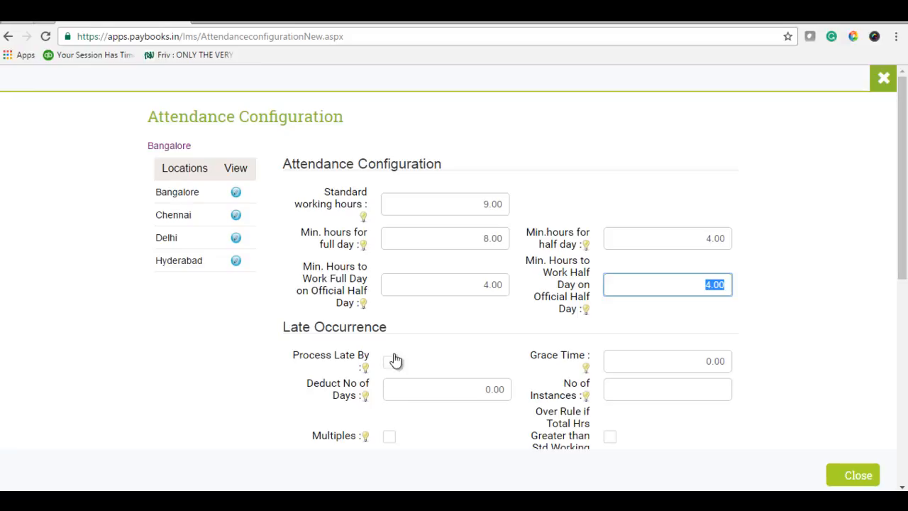
# - Enable late processing for Bangalore with a grace time of 15, 3 instances and 1 day deducted
pyautogui.scroll(-1, 418, 339)
pyautogui.click(390, 294)
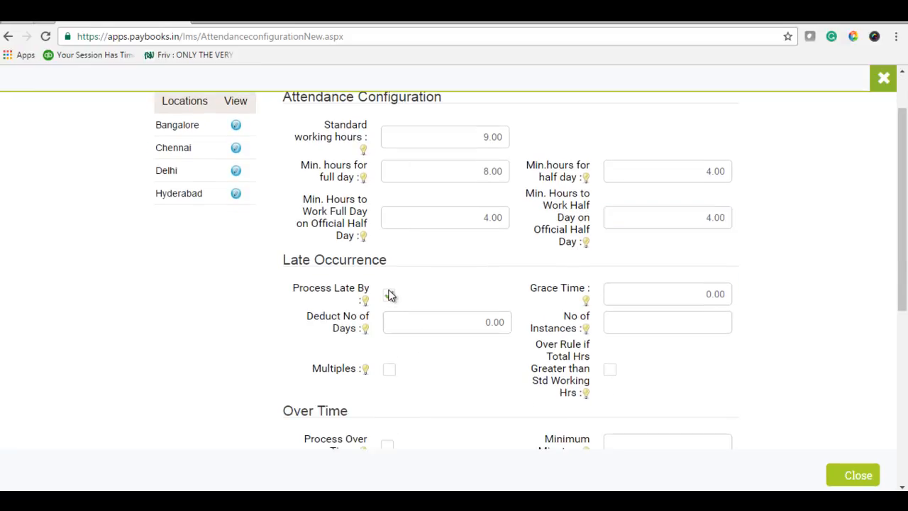
pyautogui.moveTo(673, 292); pyautogui.dragTo(716, 293)
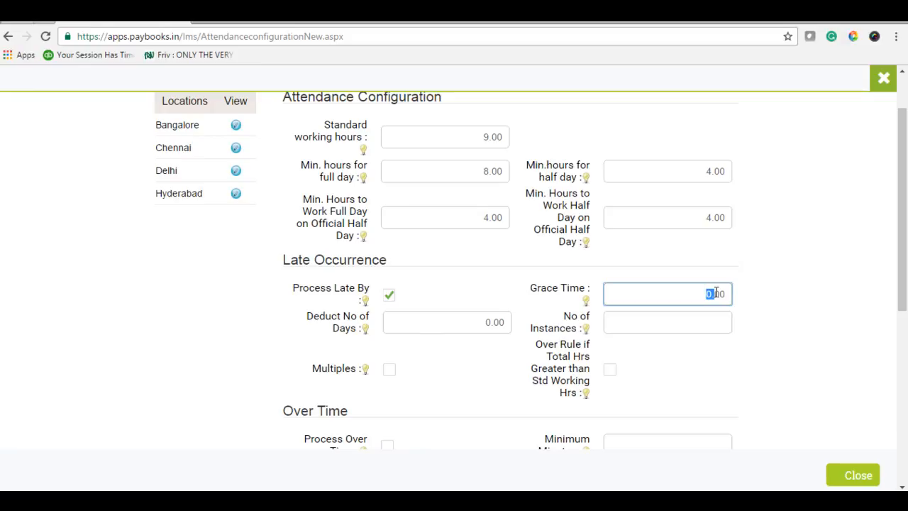
pyautogui.write('15')
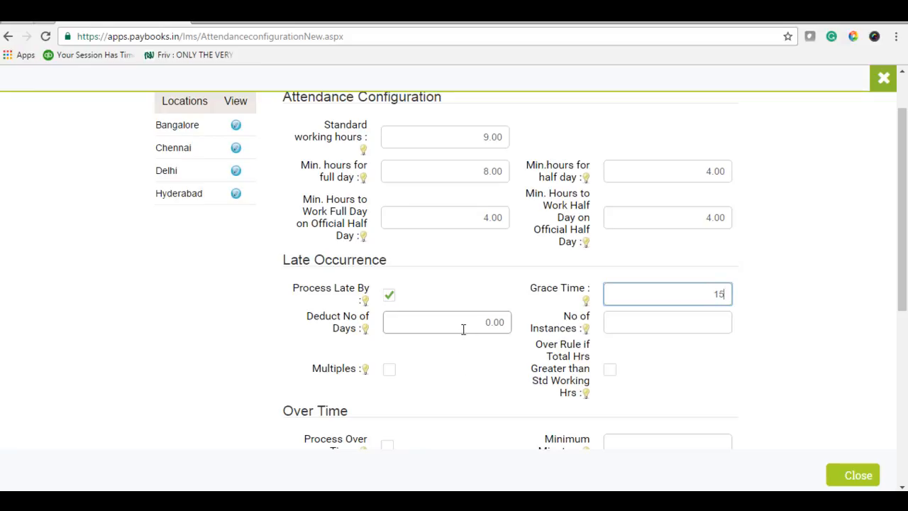
pyautogui.click(619, 324)
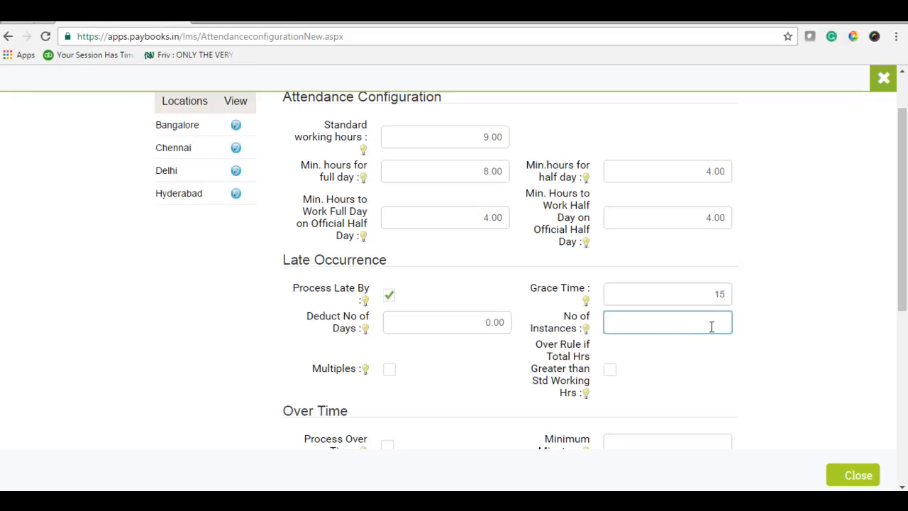
pyautogui.write('3')
pyautogui.moveTo(484, 327); pyautogui.dragTo(499, 329)
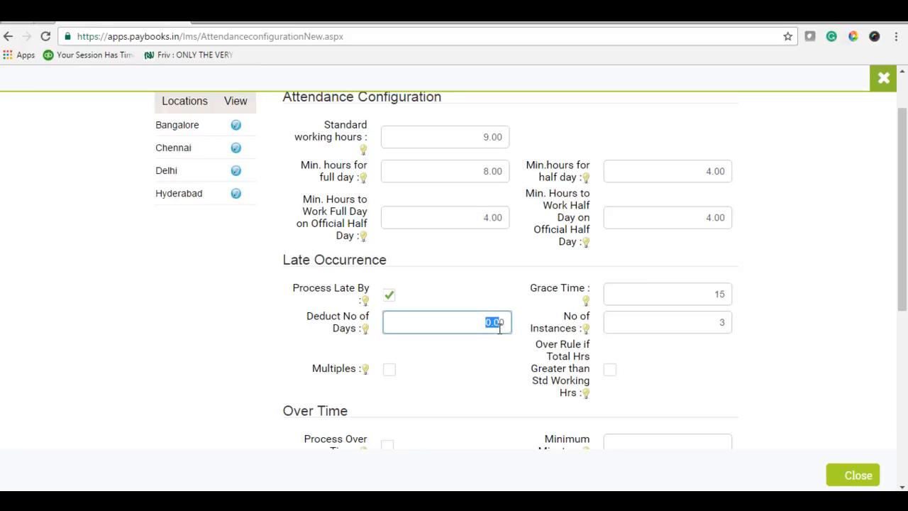
pyautogui.write('1')
# - Enable Multiples and the over rule for total hours greater than standard working hours in the late occurrence settings
pyautogui.scroll(-2, 500, 398)
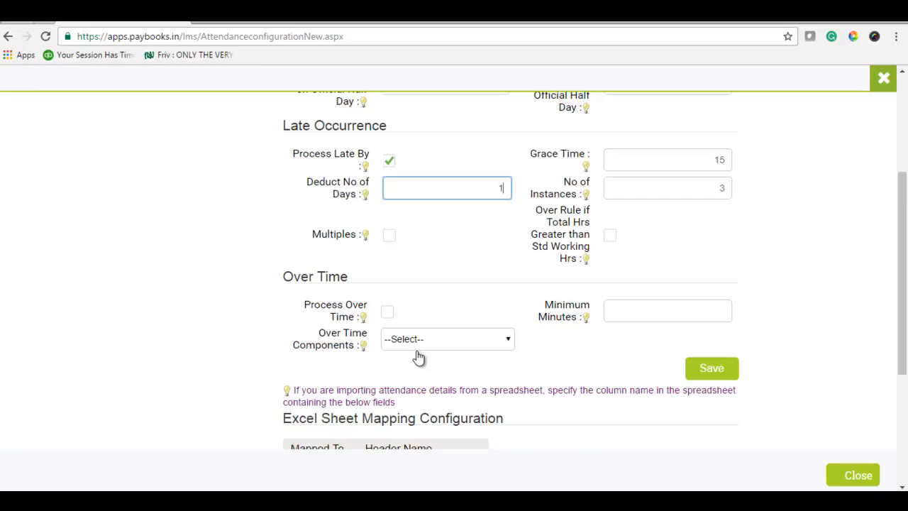
pyautogui.click(390, 236)
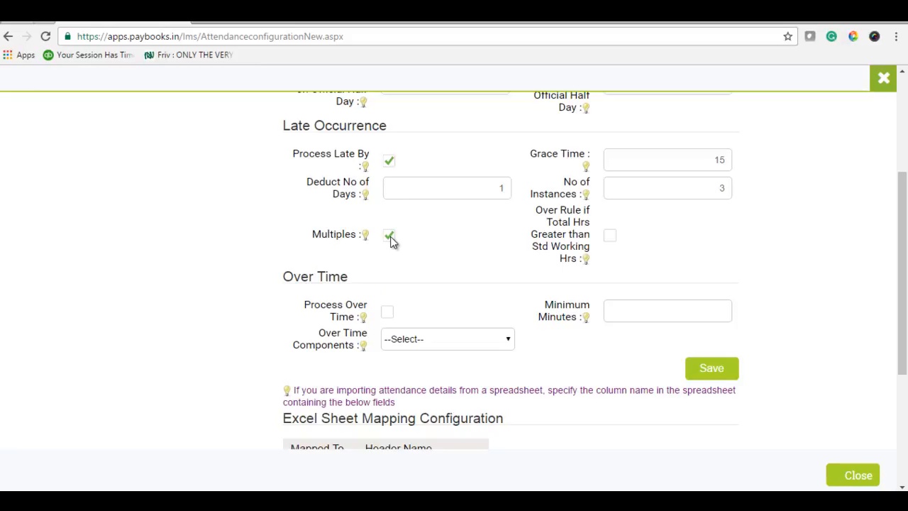
pyautogui.click(609, 236)
pyautogui.scroll(-2, 608, 241)
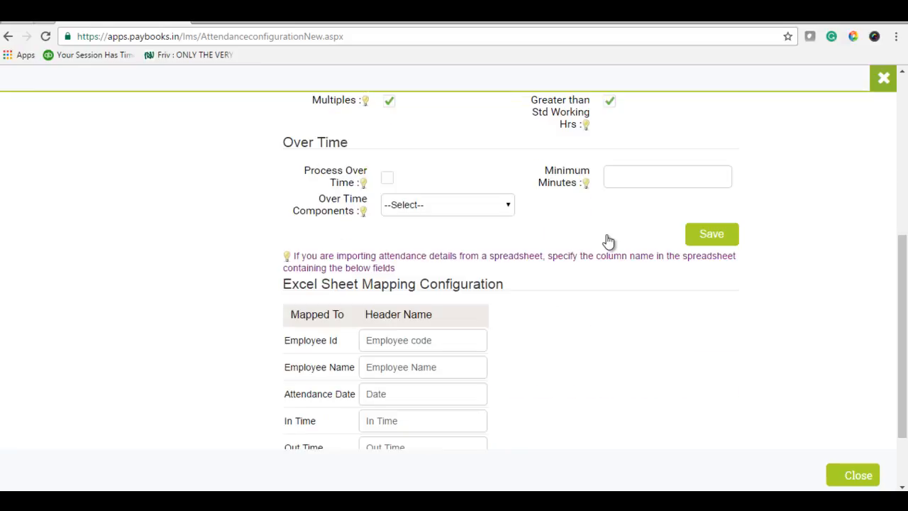
pyautogui.scroll(2, 609, 242)
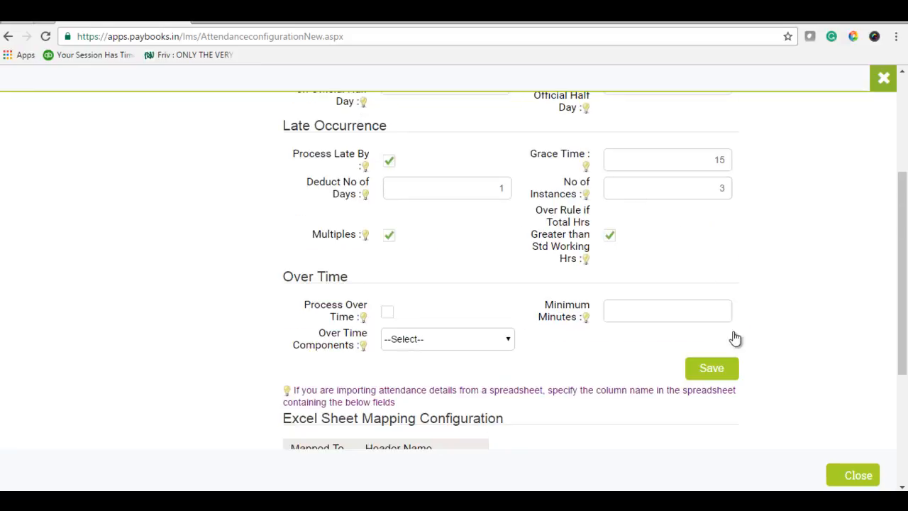
# - Review the Excel sheet header names mapped to each field from Employee Id to Over Time hours, and update the mapping
pyautogui.scroll(-3, 508, 468)
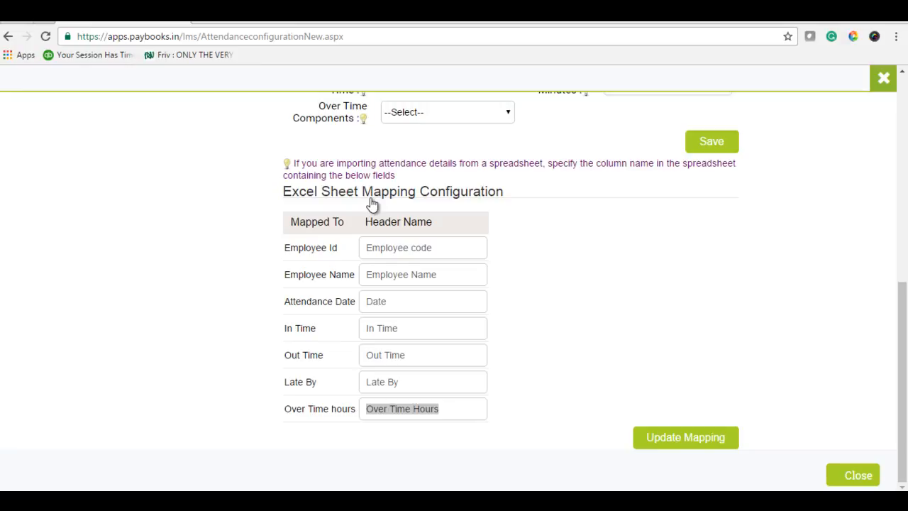
pyautogui.click(425, 242)
pyautogui.moveTo(446, 254); pyautogui.dragTo(348, 257)
pyautogui.moveTo(449, 275); pyautogui.dragTo(360, 274)
pyautogui.moveTo(405, 304); pyautogui.dragTo(349, 302)
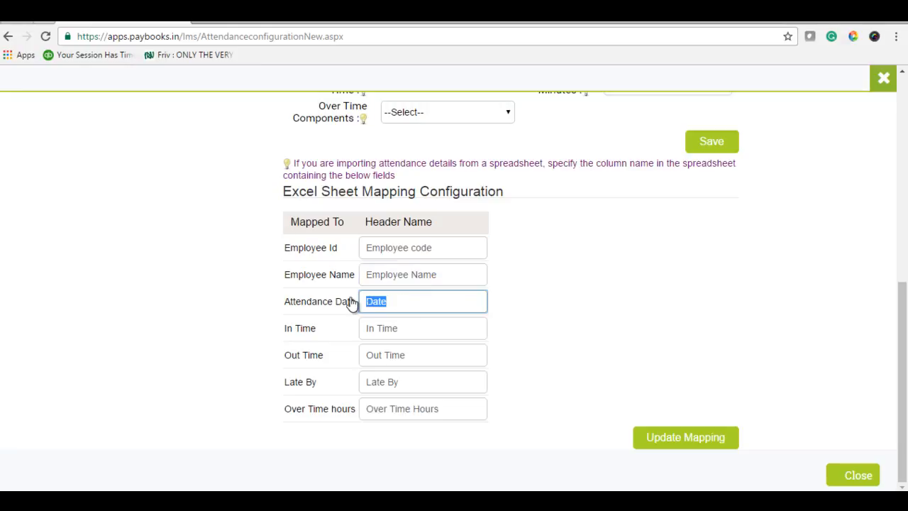
pyautogui.moveTo(405, 327); pyautogui.dragTo(347, 335)
pyautogui.moveTo(420, 357); pyautogui.dragTo(344, 355)
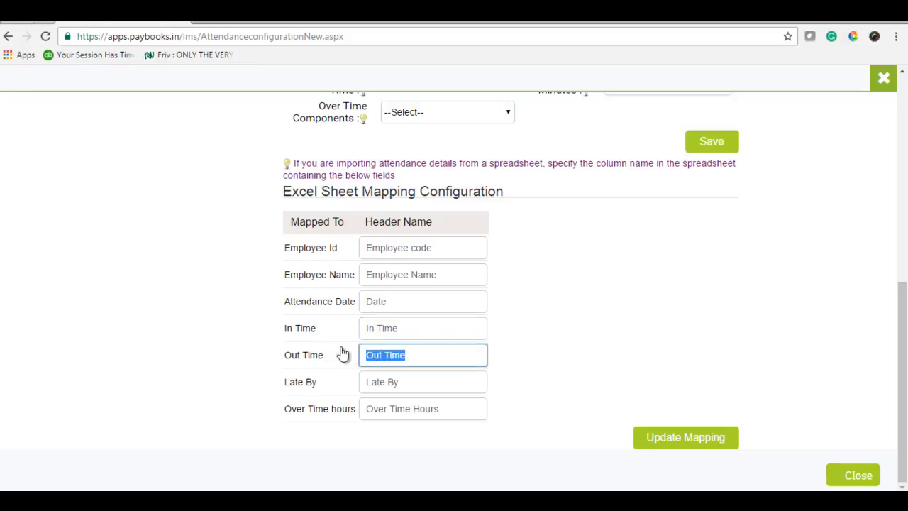
pyautogui.moveTo(411, 386); pyautogui.dragTo(330, 374)
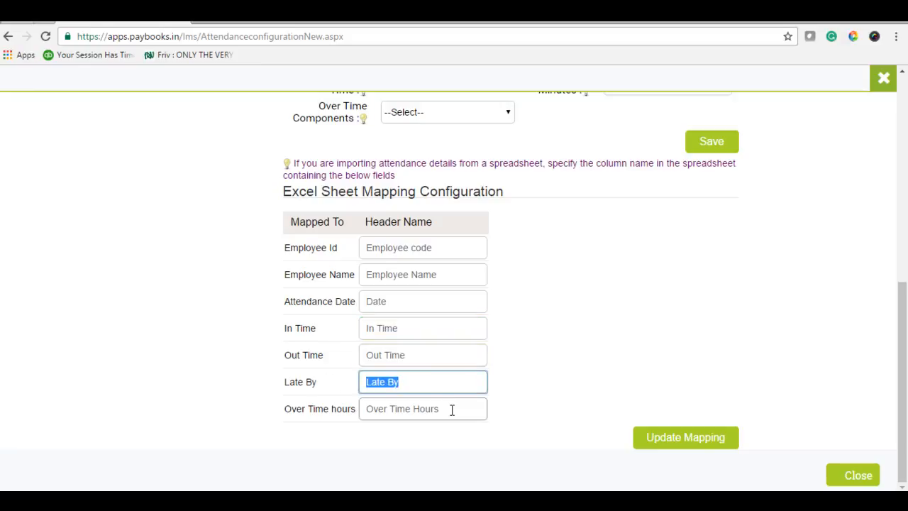
pyautogui.moveTo(452, 409); pyautogui.dragTo(364, 403)
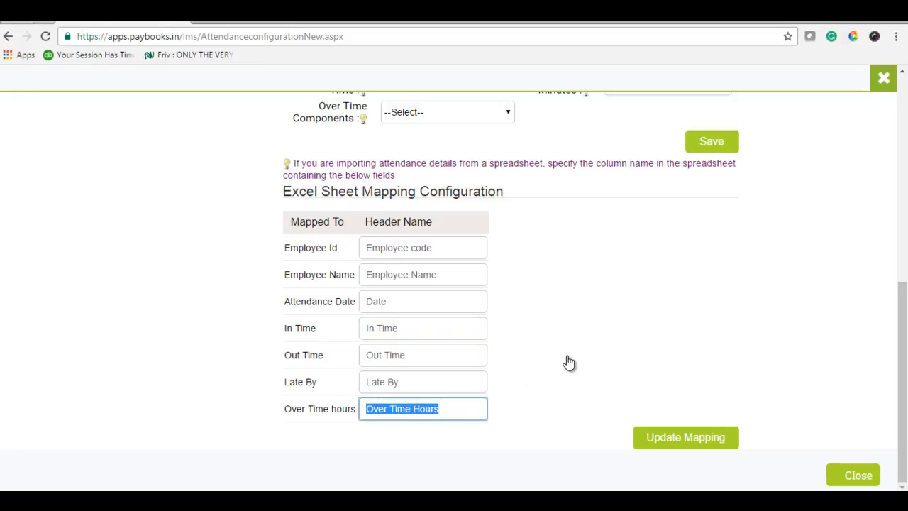
pyautogui.click(685, 440)
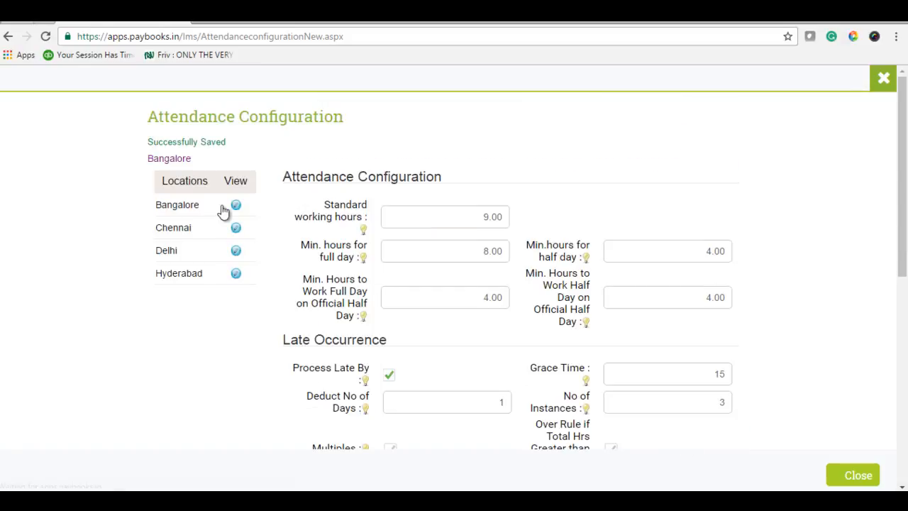
# - Switch to the attendance spreadsheet in Excel and save it to the Desktop as Copy of Demo Excel Sheet.xls in Excel 97-2003 Workbook format
pyautogui.scroll(-10, 864, 440)
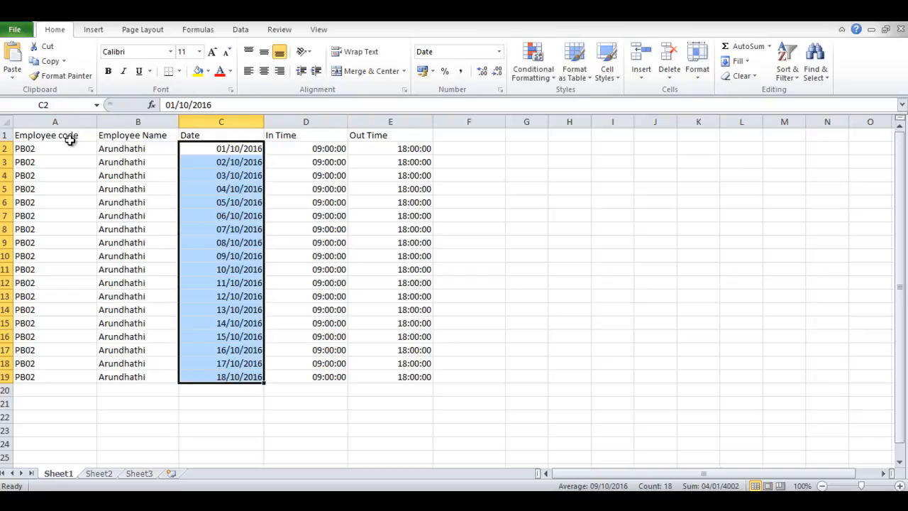
pyautogui.click(70, 140)
pyautogui.click(151, 187)
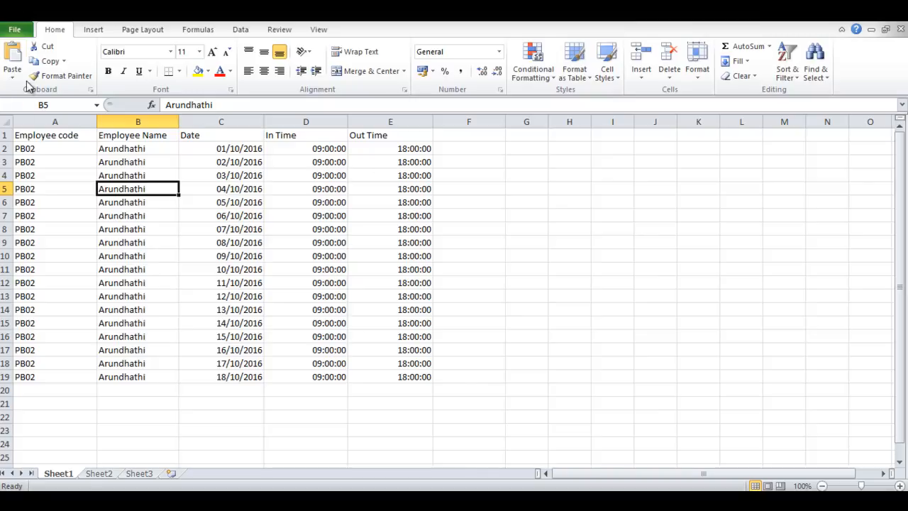
pyautogui.press('F12')
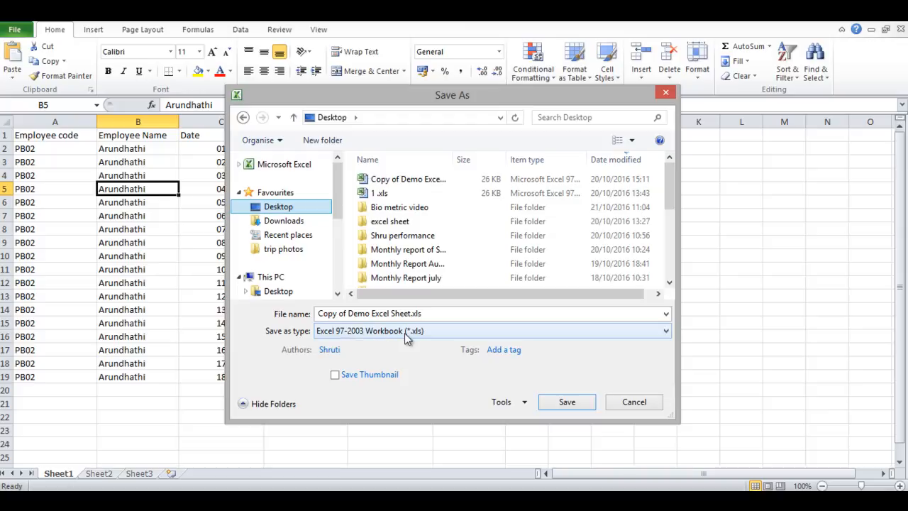
pyautogui.click(573, 402)
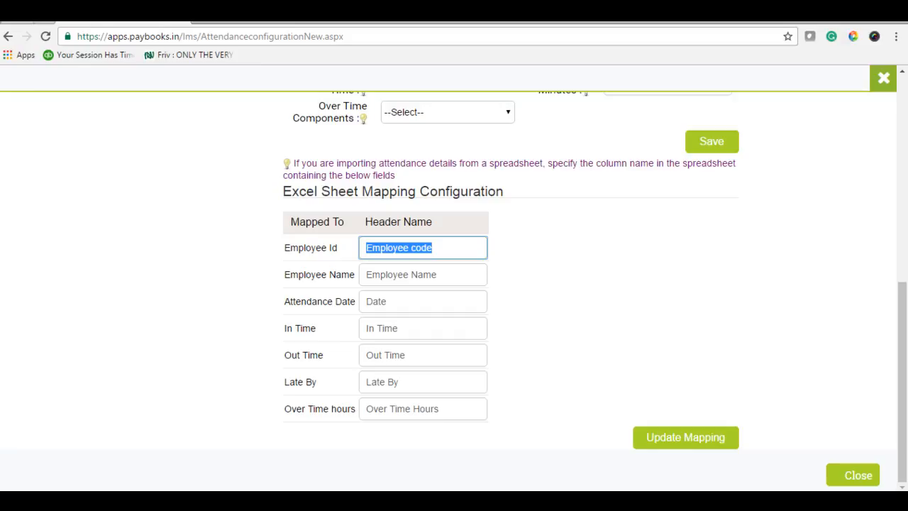
# - Return to Paybooks, close the attendance configuration and open the biometric attendance import
pyautogui.click(886, 80)
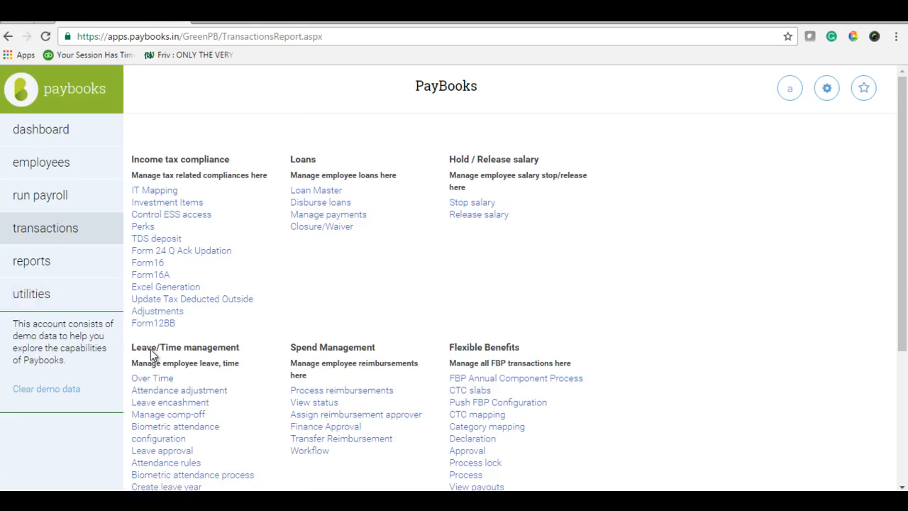
pyautogui.scroll(-1, 208, 355)
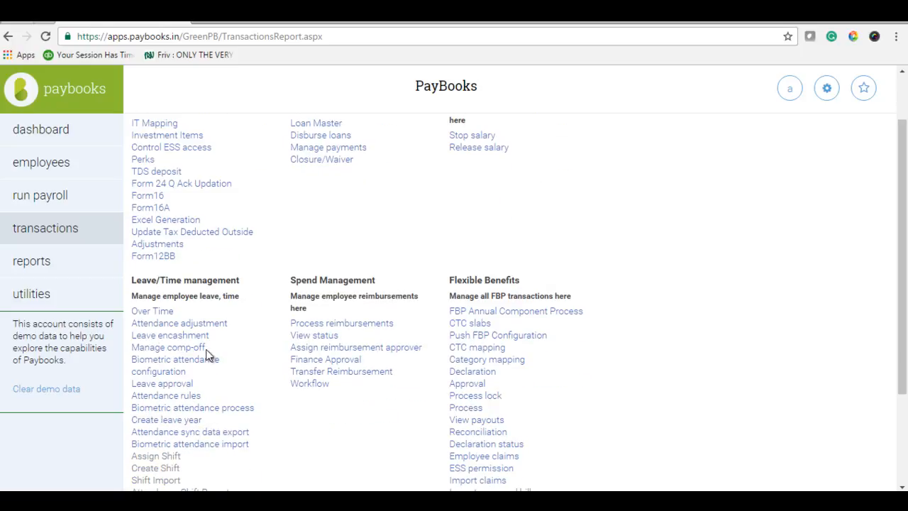
pyautogui.scroll(-1, 207, 355)
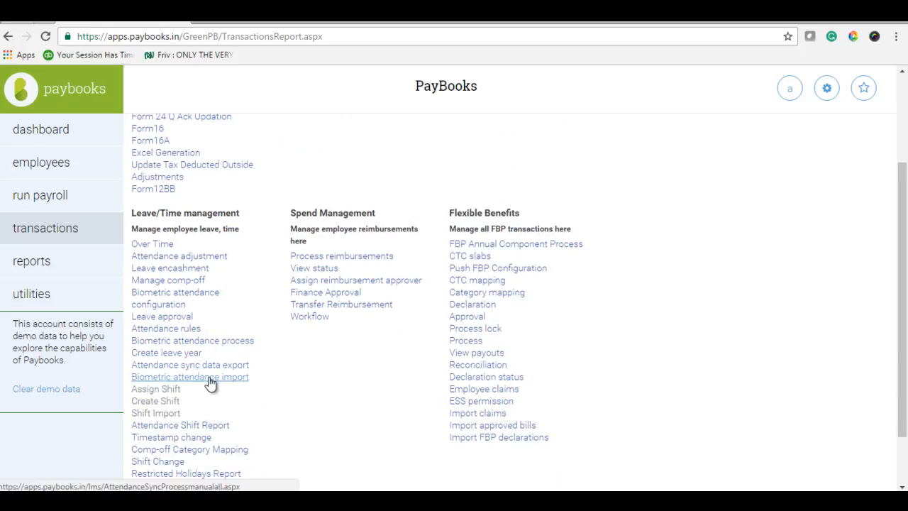
pyautogui.click(209, 379)
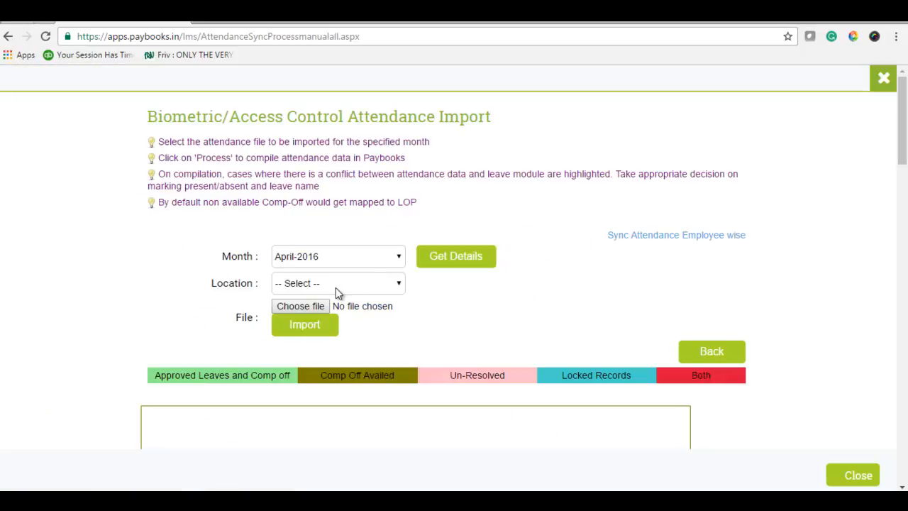
# - Import the attendance file for the month October-2016 and the location Bangalore
pyautogui.click(392, 260)
pyautogui.click(306, 346)
pyautogui.click(369, 284)
pyautogui.click(333, 313)
pyautogui.click(298, 310)
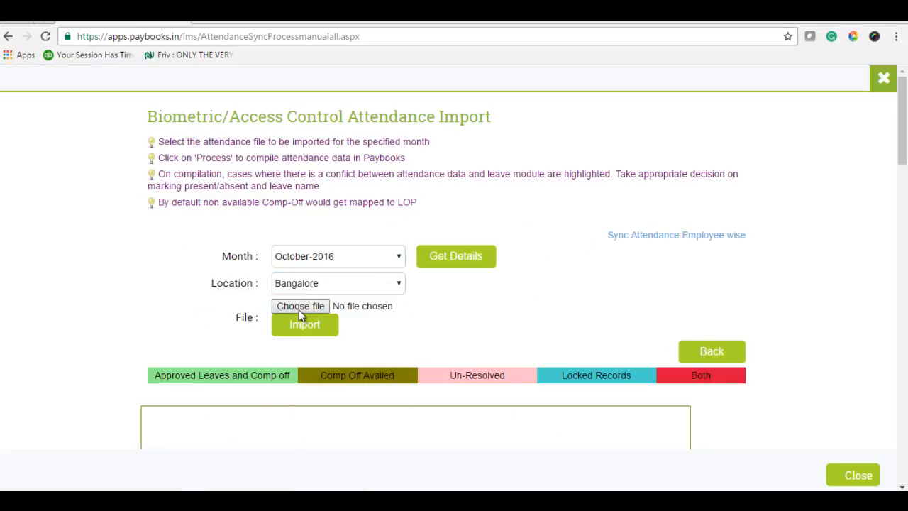
pyautogui.click(312, 326)
# - Review the imported attendance records and get the details for October-2016 in Bangalore
pyautogui.scroll(-2, 236, 298)
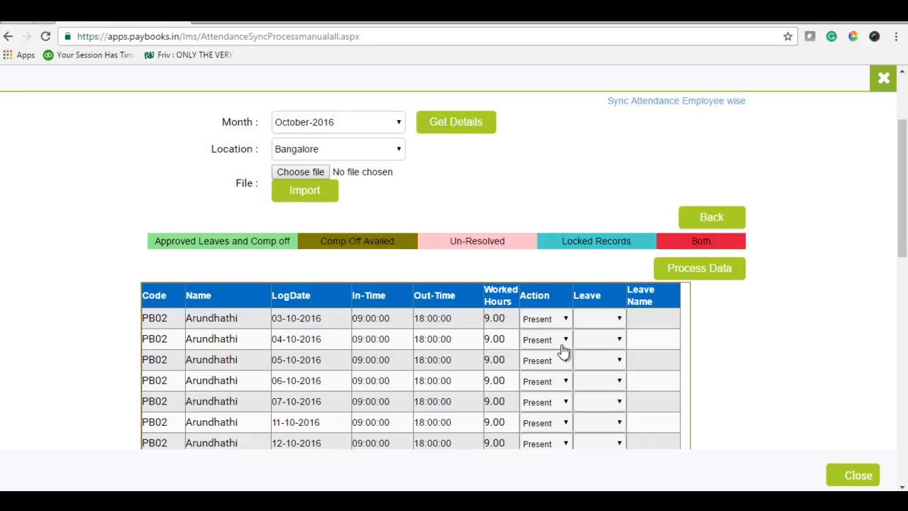
pyautogui.scroll(-1, 560, 346)
pyautogui.scroll(1, 563, 350)
pyautogui.click(455, 123)
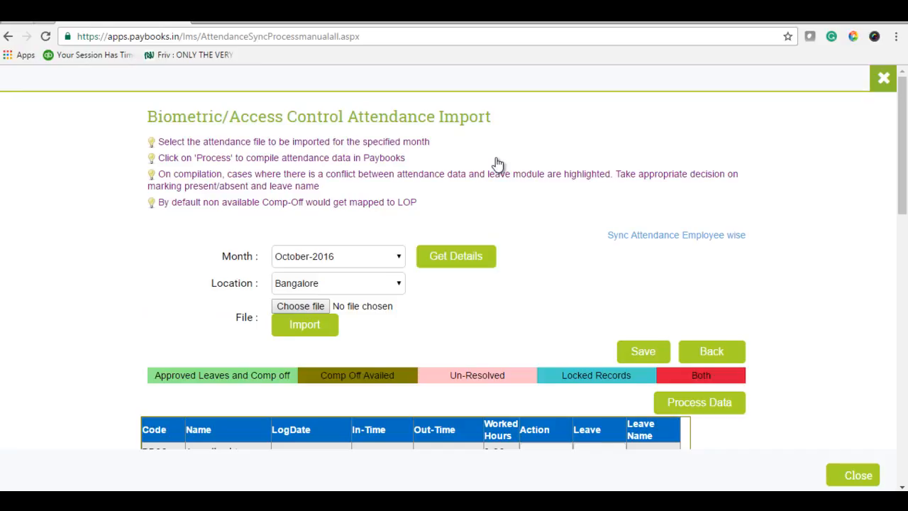
# - Process the October-2016 attendance data for Bangalore, and save and submit the records
pyautogui.click(731, 405)
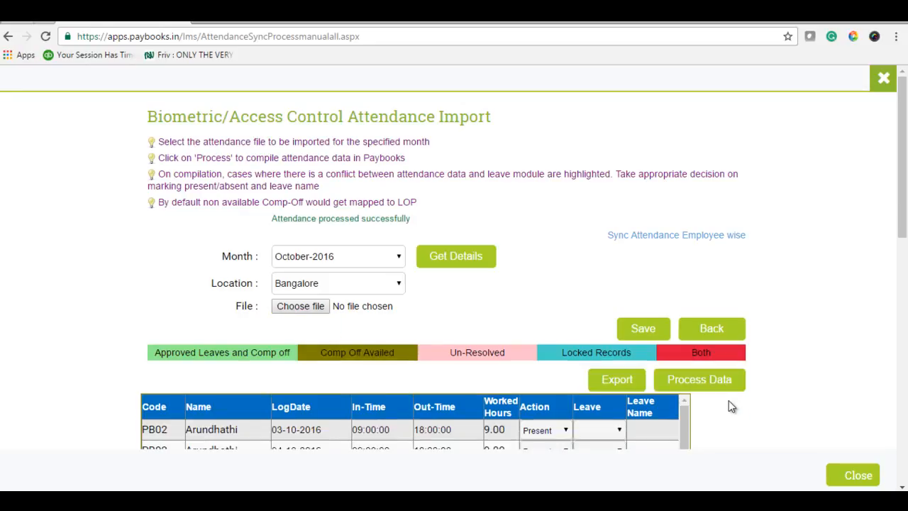
pyautogui.click(642, 330)
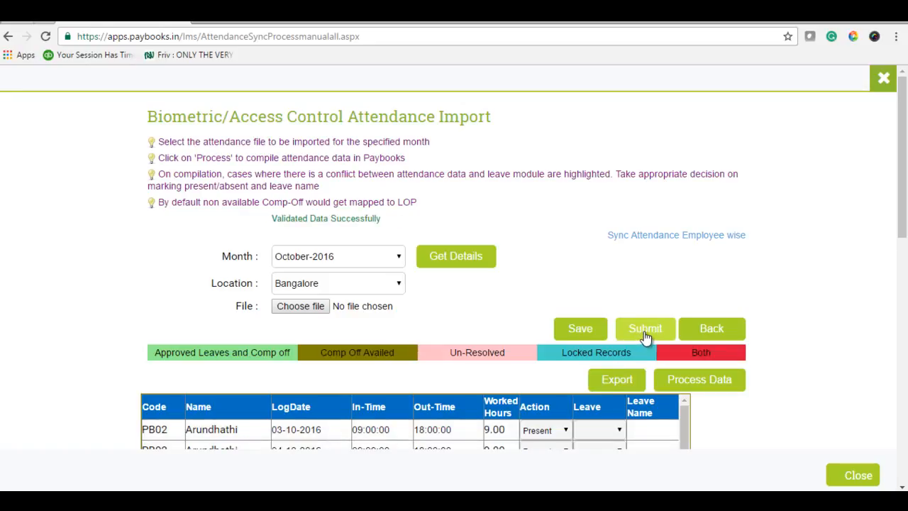
pyautogui.click(645, 333)
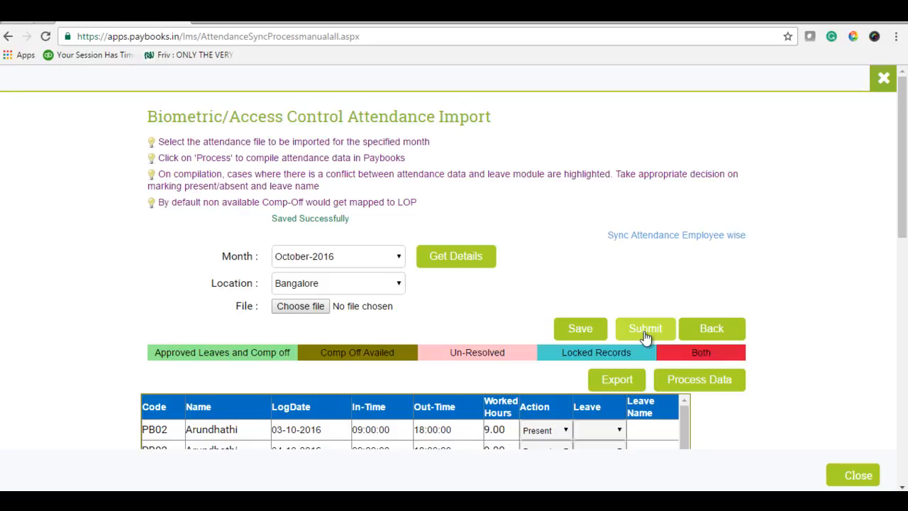
# - Switch to the employee-wise attendance sync and get one employee's details for October-2016 in Bangalore
pyautogui.scroll(-3, 444, 274)
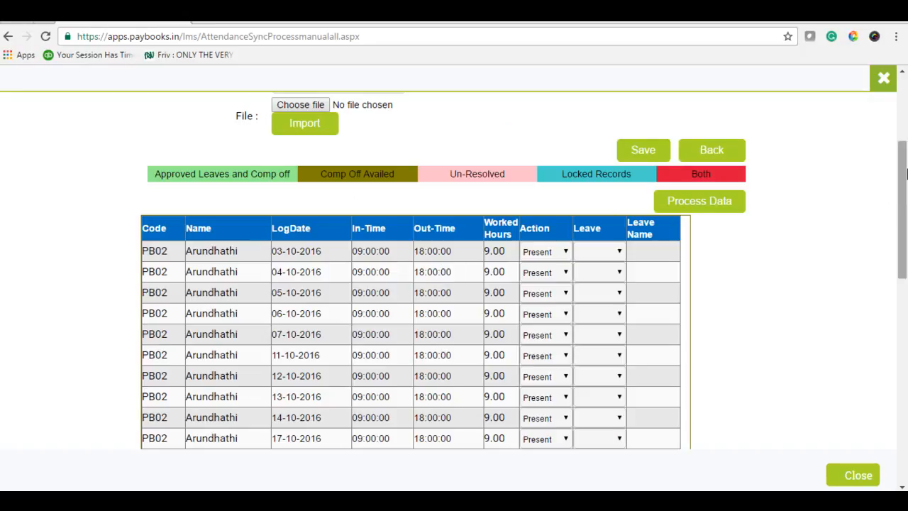
pyautogui.moveTo(906, 165); pyautogui.dragTo(907, 135)
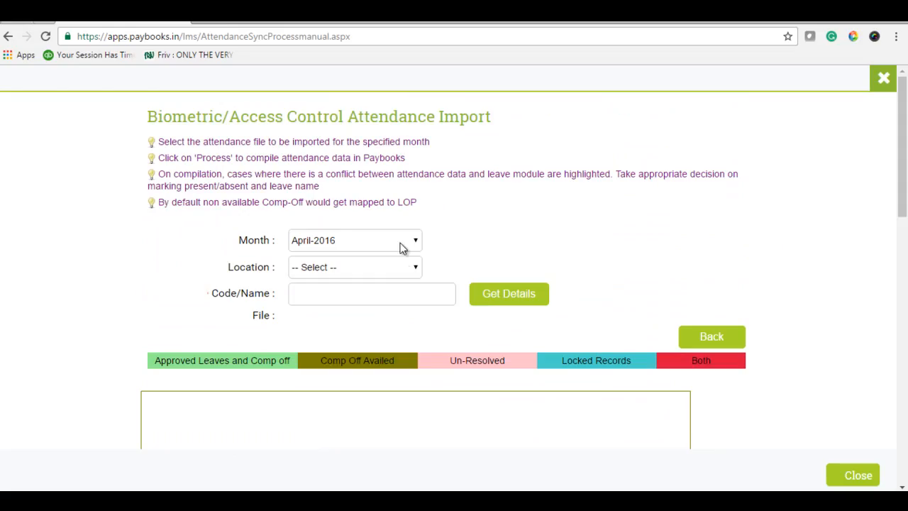
pyautogui.click(404, 244)
pyautogui.click(324, 328)
pyautogui.click(362, 269)
pyautogui.click(338, 297)
pyautogui.click(338, 295)
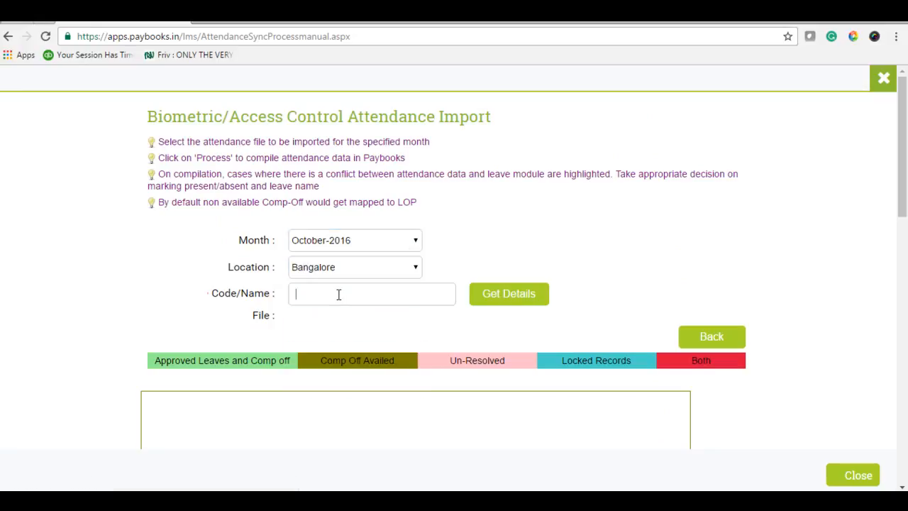
pyautogui.click(500, 301)
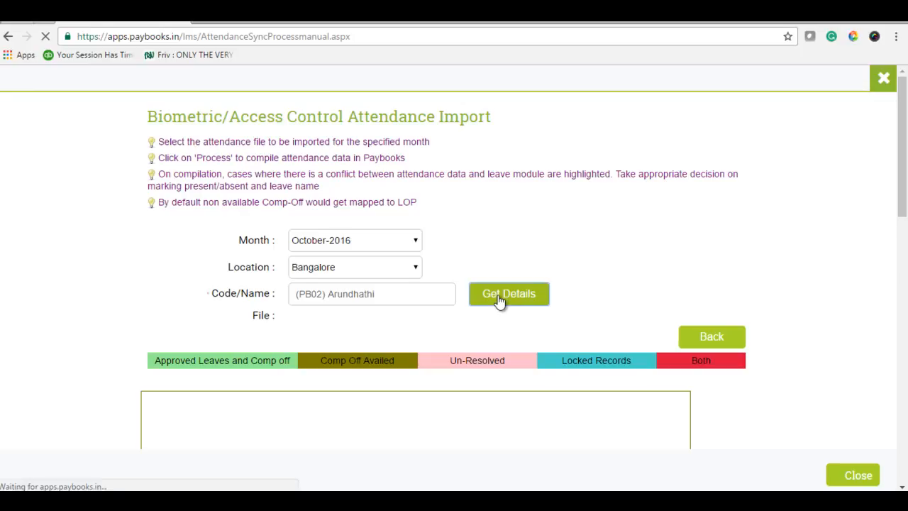
# - Mark the employee's attendance record for 11-10-2016 as Absent, save the records and review them
pyautogui.scroll(-1, 738, 276)
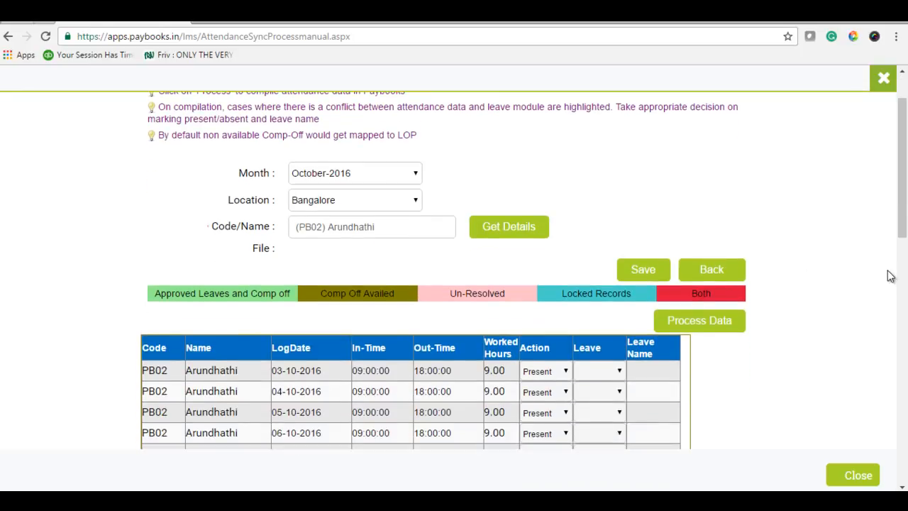
pyautogui.scroll(-2, 882, 279)
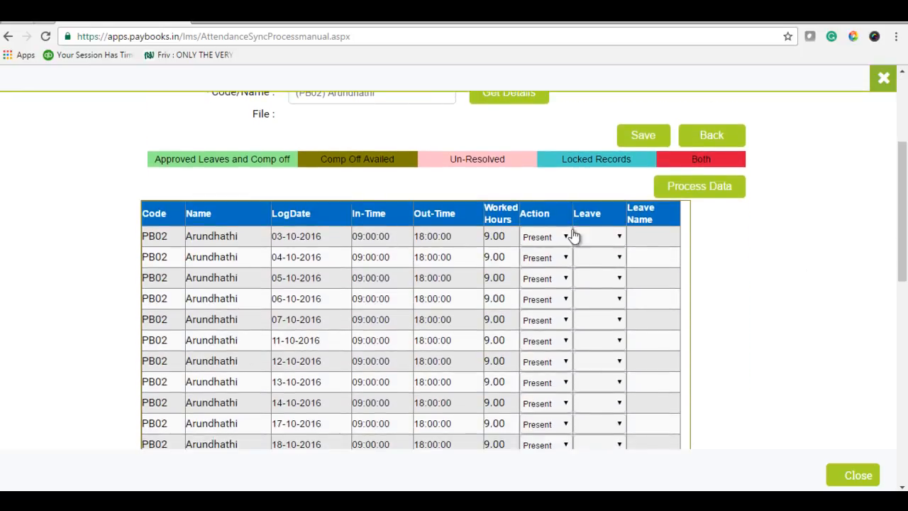
pyautogui.scroll(-1, 730, 301)
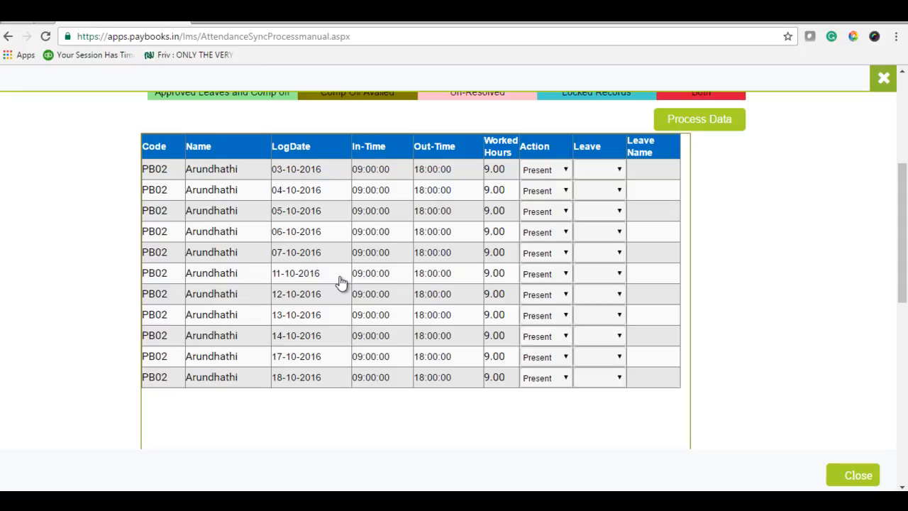
pyautogui.click(561, 279)
pyautogui.click(542, 303)
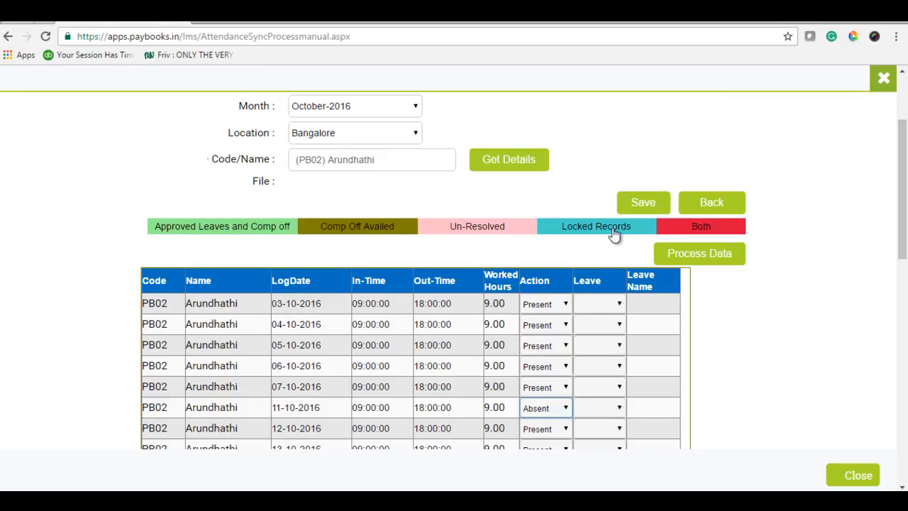
pyautogui.click(633, 203)
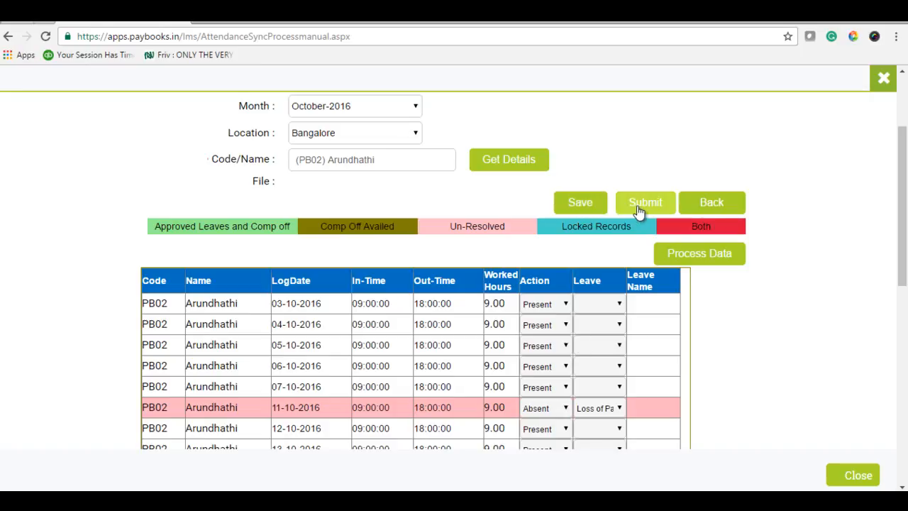
pyautogui.scroll(-2, 625, 358)
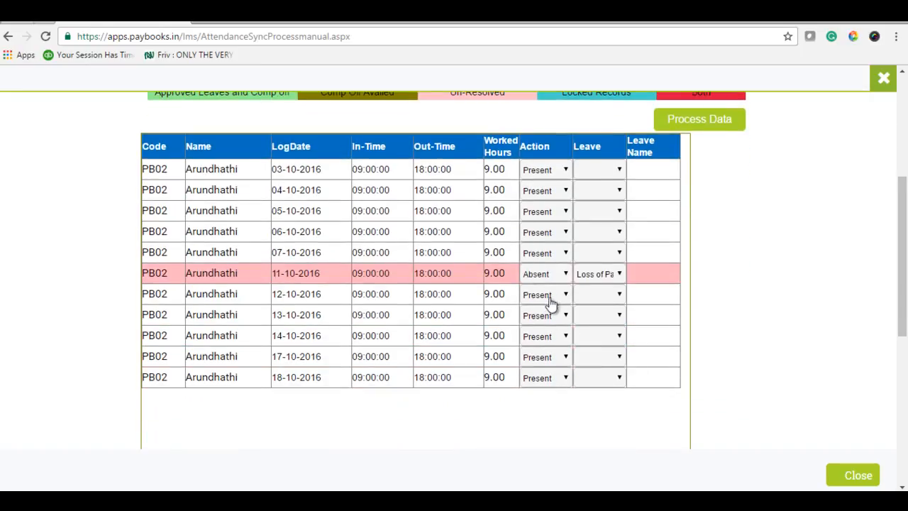